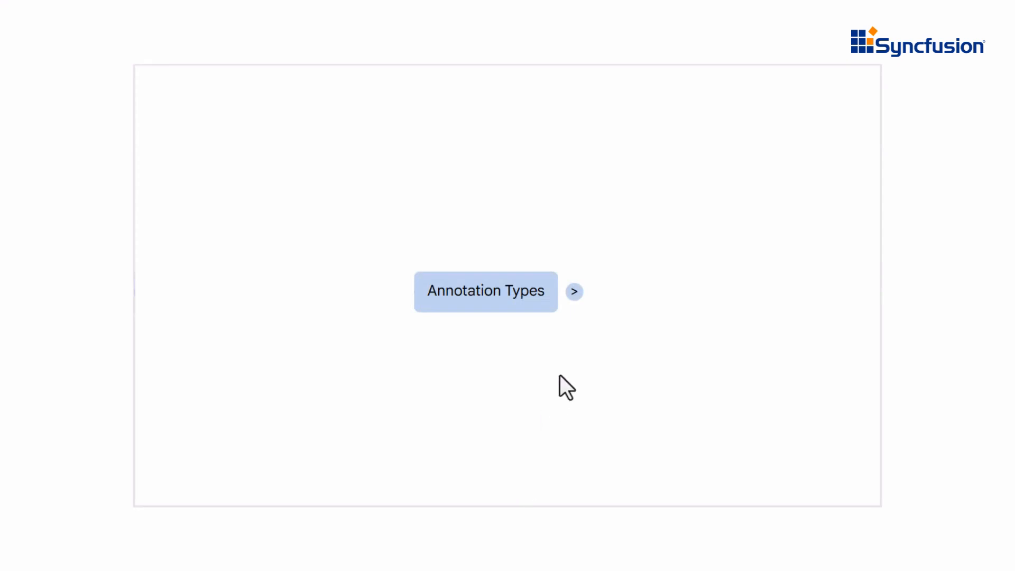
Step: Expand the Annotation Types node to list its seven categories, from Text Markup to Ink
{"action": "left_click", "coordinate": [574, 293]}
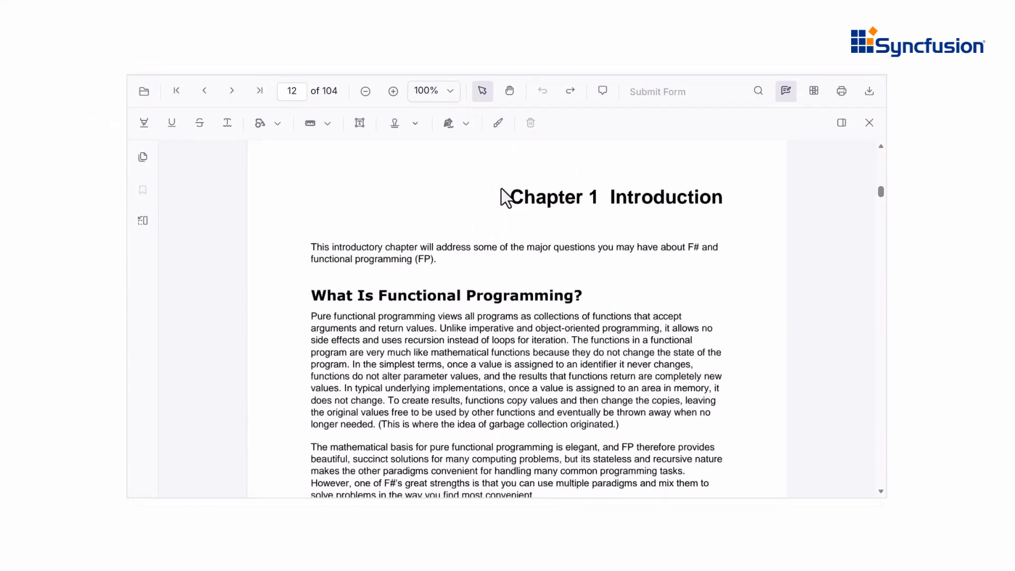
Step: Highlight the word Foreword in yellow
{"action": "left_click_drag", "start_coordinate": [510, 197], "coordinate": [594, 198]}
{"action": "left_click", "coordinate": [562, 220]}
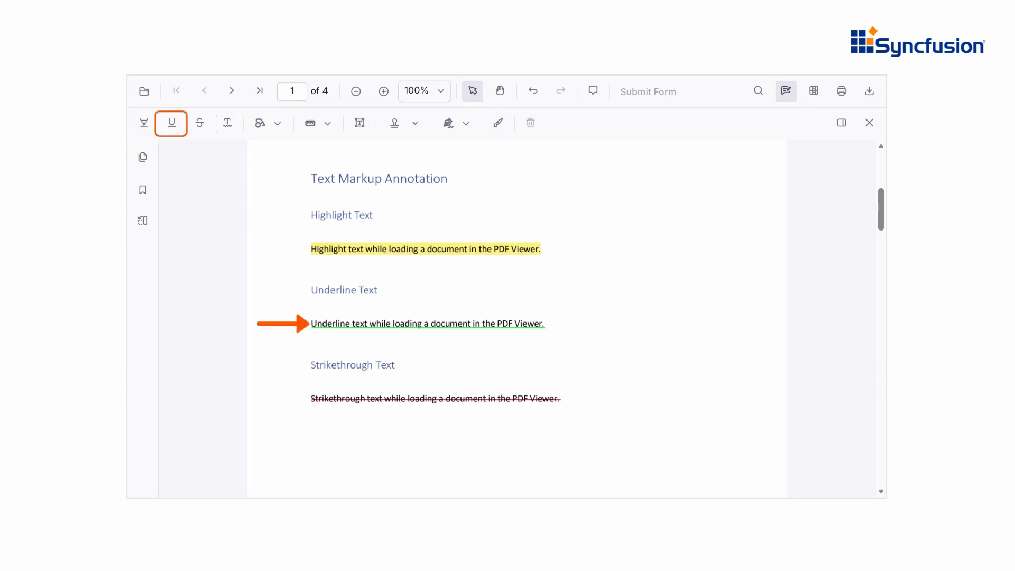
{"action": "left_click_drag", "start_coordinate": [882, 216], "coordinate": [885, 193]}
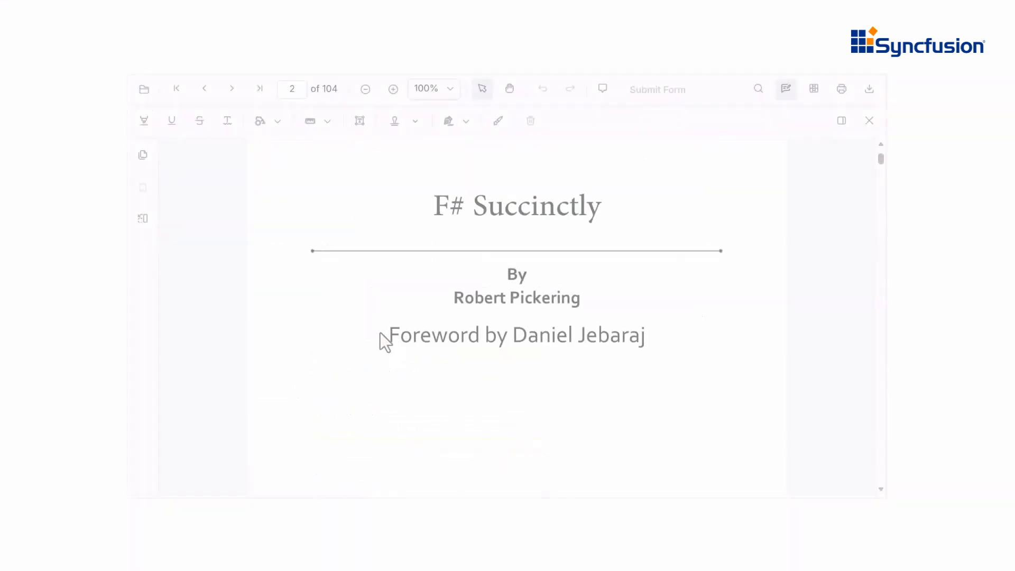
{"action": "left_click_drag", "start_coordinate": [379, 332], "coordinate": [478, 336]}
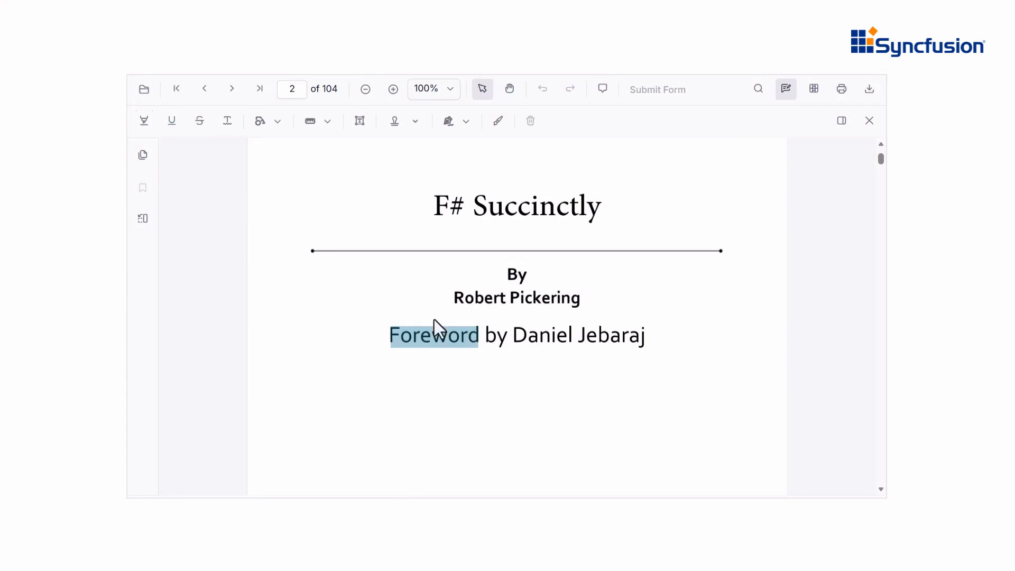
{"action": "left_click", "coordinate": [149, 126]}
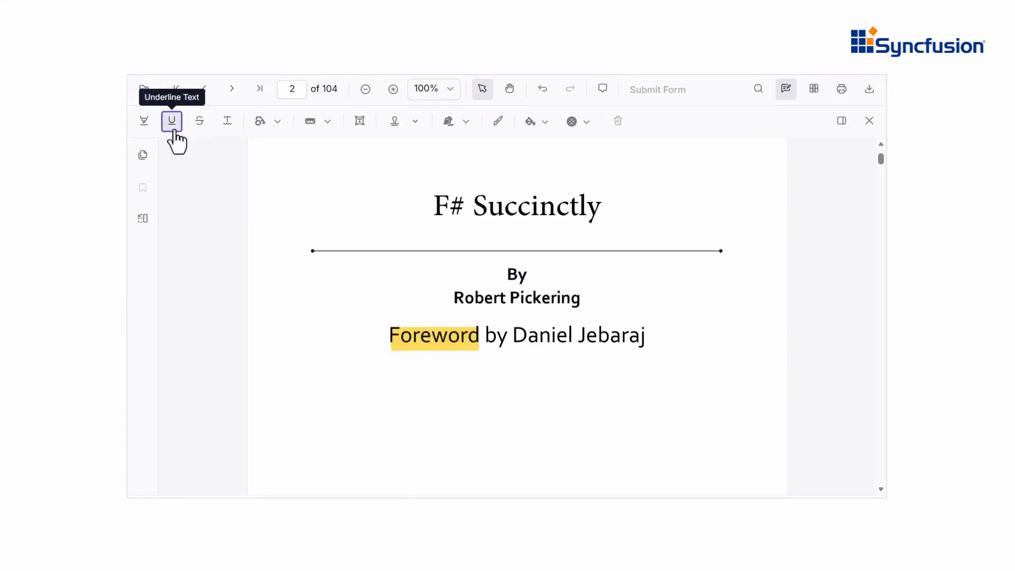
Step: Underline the author's name and highlight the foreword author's name in light purple
{"action": "left_click", "coordinate": [172, 126]}
{"action": "left_click_drag", "start_coordinate": [449, 294], "coordinate": [582, 300]}
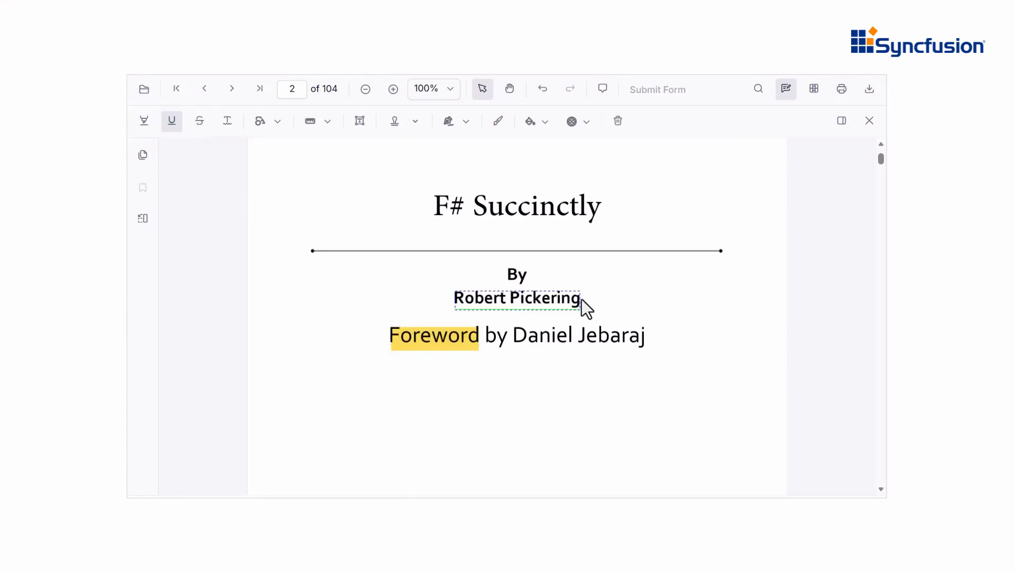
{"action": "left_click", "coordinate": [144, 121]}
{"action": "left_click", "coordinate": [539, 124]}
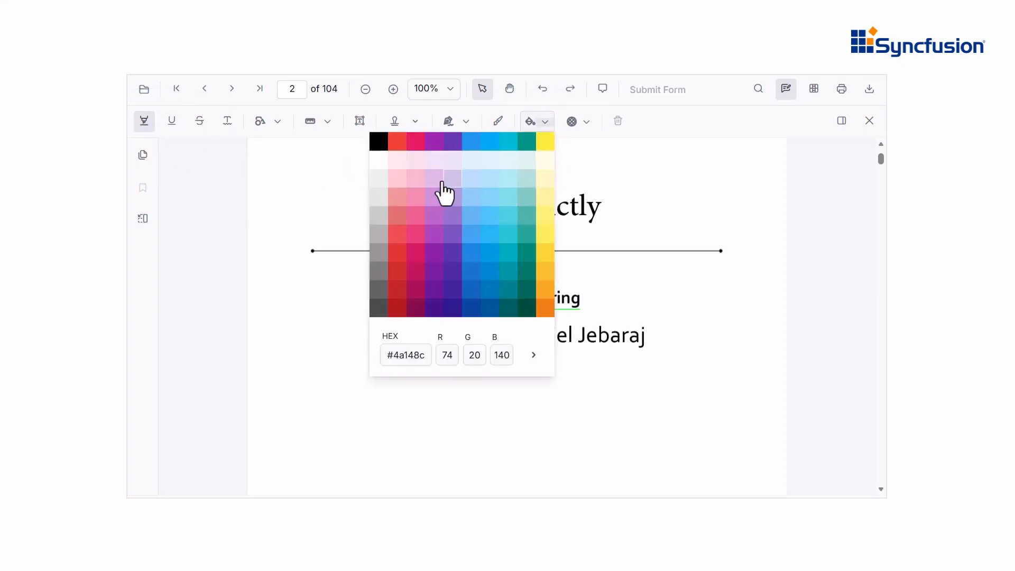
{"action": "left_click", "coordinate": [439, 190]}
{"action": "left_click_drag", "start_coordinate": [508, 333], "coordinate": [651, 331]}
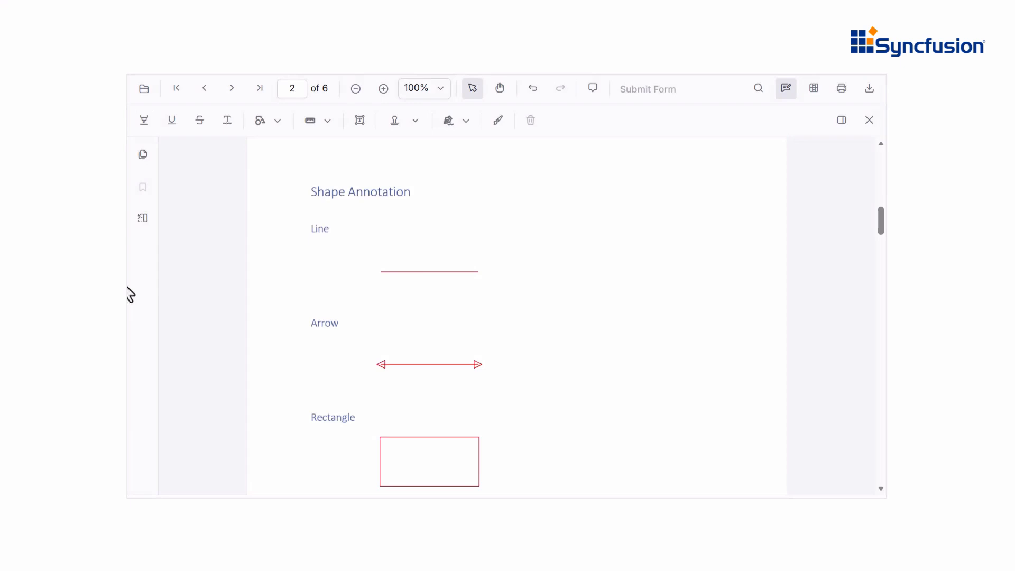
Step: Draw a freehand ink stroke near the top of the page
{"action": "left_click", "coordinate": [269, 131]}
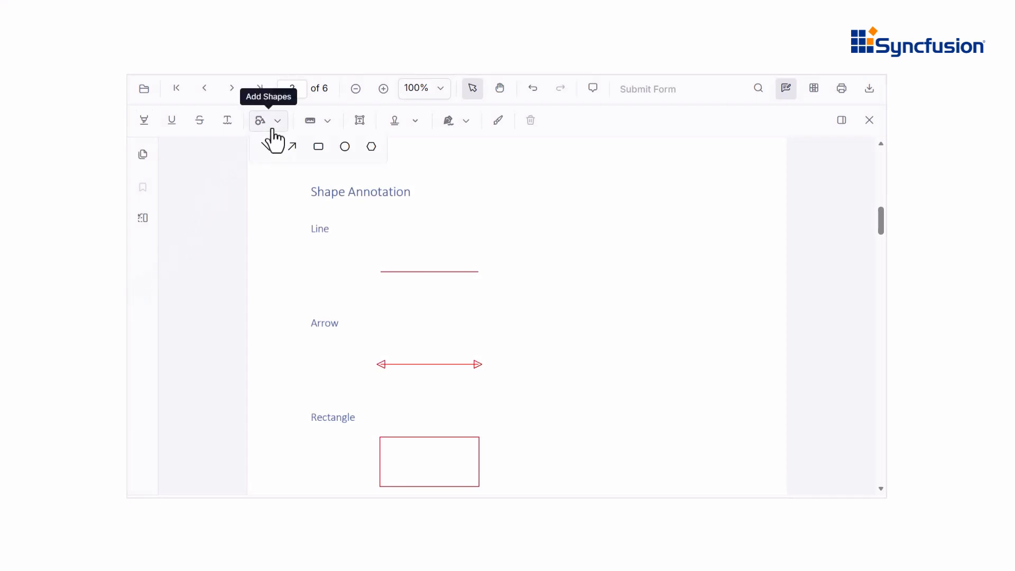
{"action": "left_click", "coordinate": [271, 129]}
{"action": "left_click", "coordinate": [498, 120]}
{"action": "mouse_move", "coordinate": [539, 161]}
{"action": "left_mouse_down"}
{"action": "mouse_move", "coordinate": [534, 185]}
{"action": "mouse_move", "coordinate": [548, 197]}
{"action": "mouse_move", "coordinate": [564, 174]}
{"action": "left_mouse_up"}
Step: Draw a light-yellow-filled rectangle under the Rectangle label
{"action": "left_click", "coordinate": [271, 130]}
{"action": "left_click", "coordinate": [318, 151]}
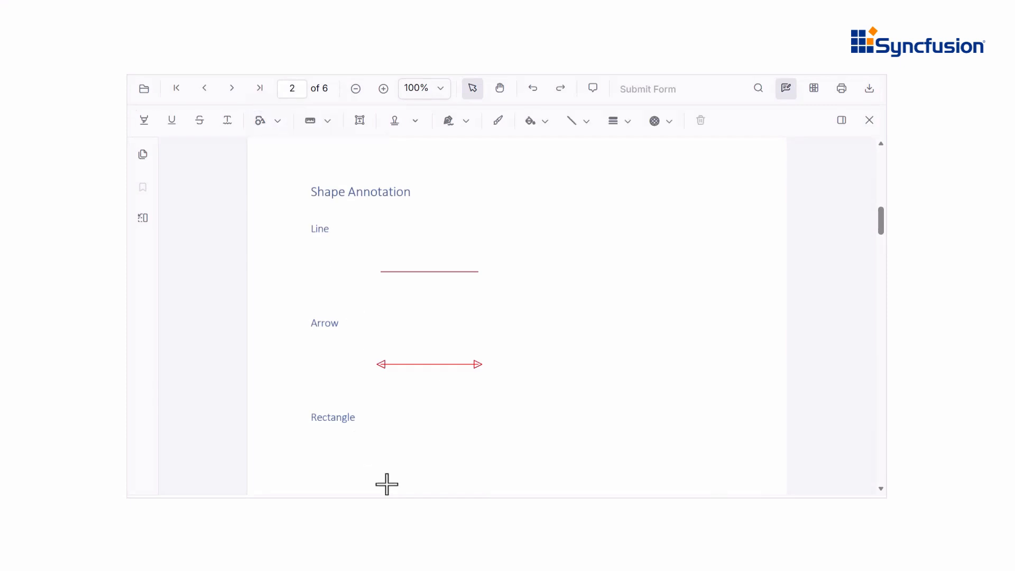
{"action": "left_click_drag", "start_coordinate": [387, 483], "coordinate": [486, 434]}
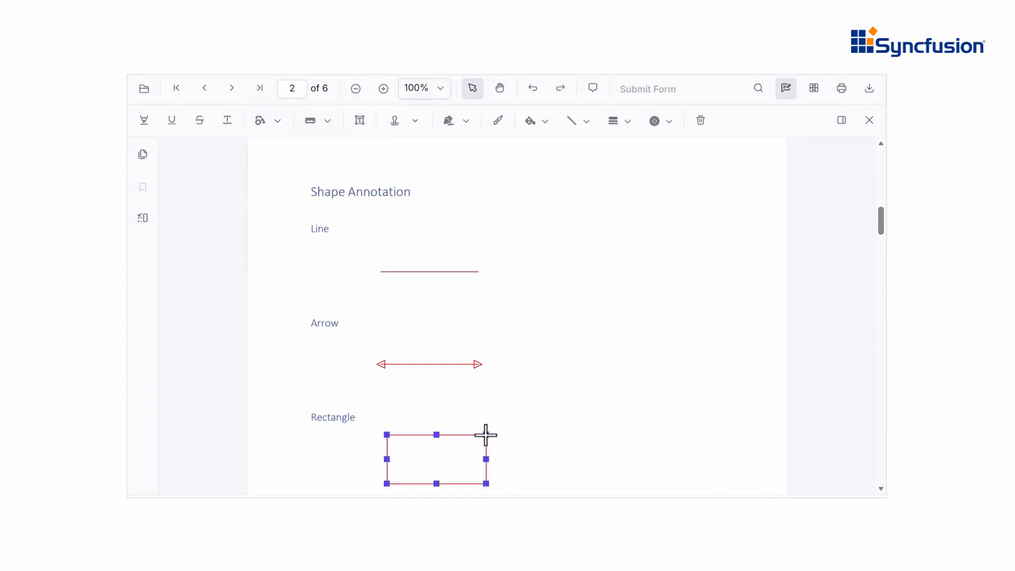
{"action": "left_click", "coordinate": [550, 129]}
{"action": "left_click", "coordinate": [546, 185]}
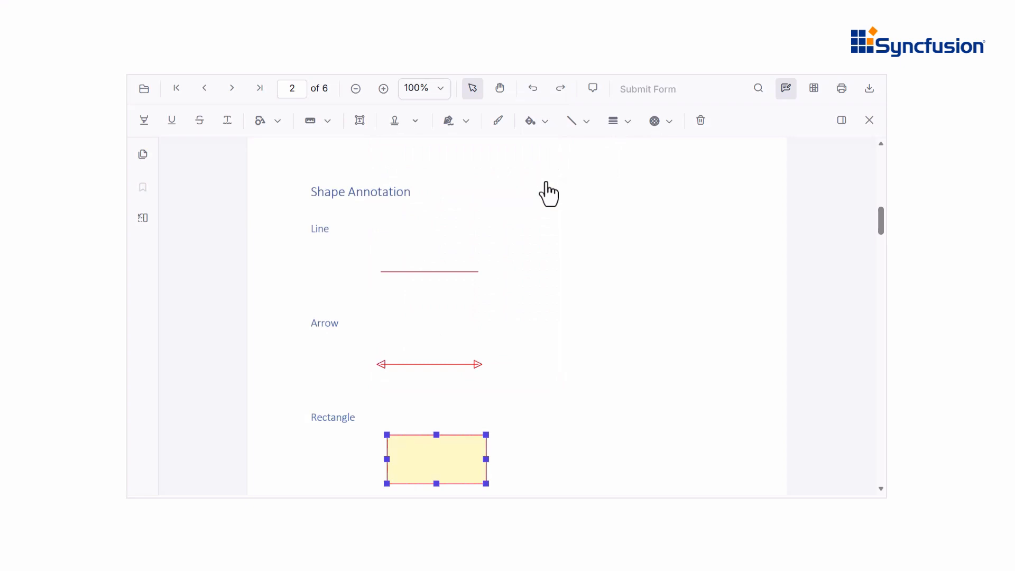
Step: Give the line annotation Round start and end arrows and a dashed line style
{"action": "right_click", "coordinate": [444, 277]}
{"action": "left_click", "coordinate": [465, 415]}
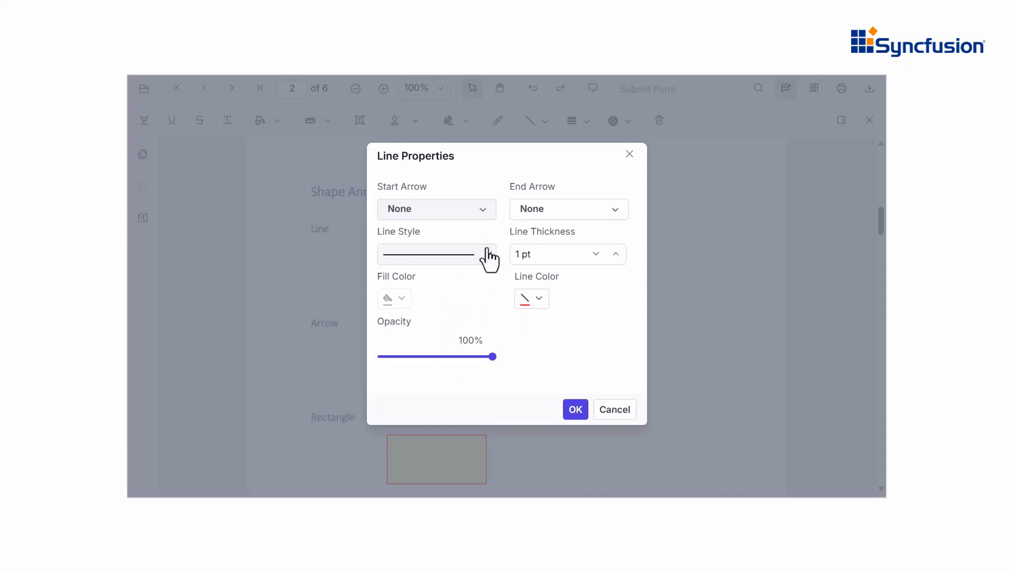
{"action": "left_click", "coordinate": [476, 209]}
{"action": "left_click", "coordinate": [457, 296]}
{"action": "left_click", "coordinate": [573, 211]}
{"action": "left_click", "coordinate": [552, 296]}
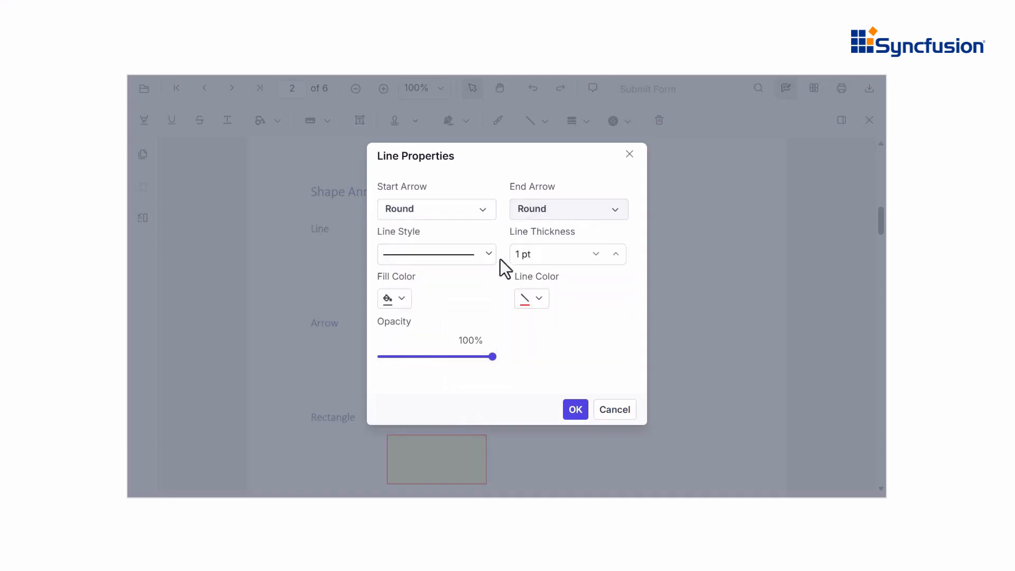
{"action": "left_click", "coordinate": [491, 255]}
{"action": "left_click", "coordinate": [469, 317]}
{"action": "left_click", "coordinate": [576, 411]}
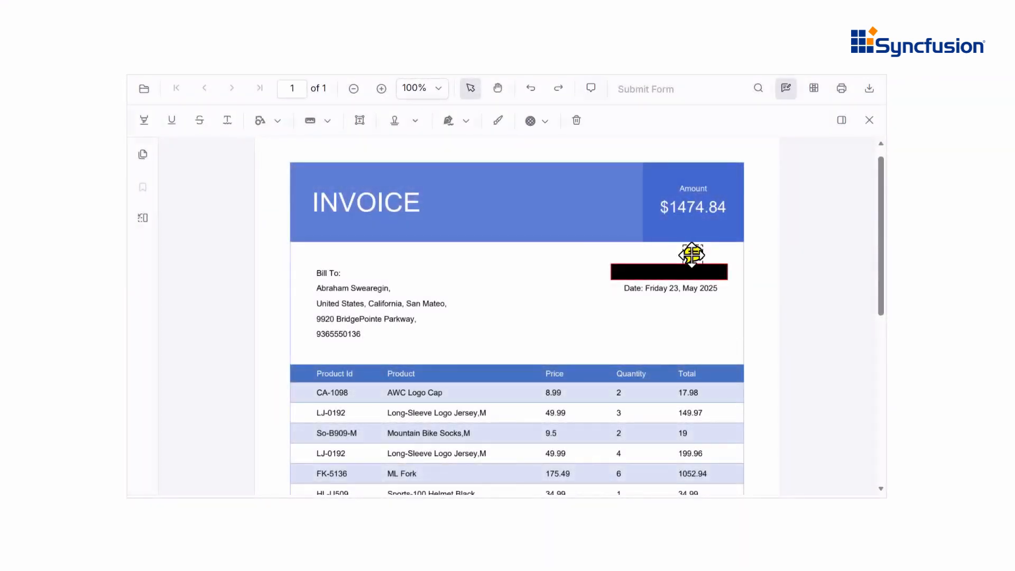
Step: Post a sticky-note comment reading 'Confidential' on the invoice
{"action": "left_click", "coordinate": [691, 256]}
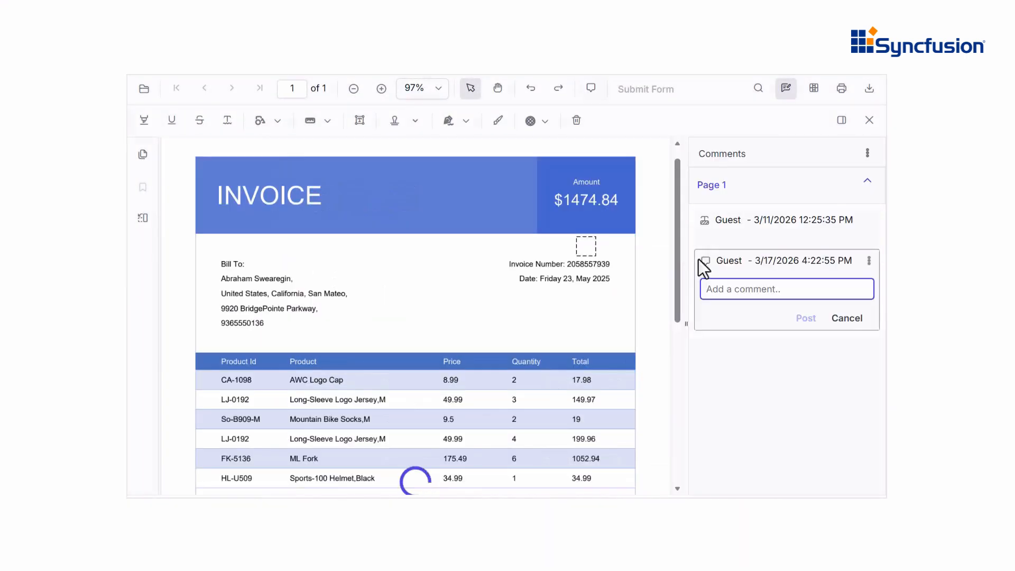
{"action": "type", "text": "Confidential"}
{"action": "left_click", "coordinate": [803, 317]}
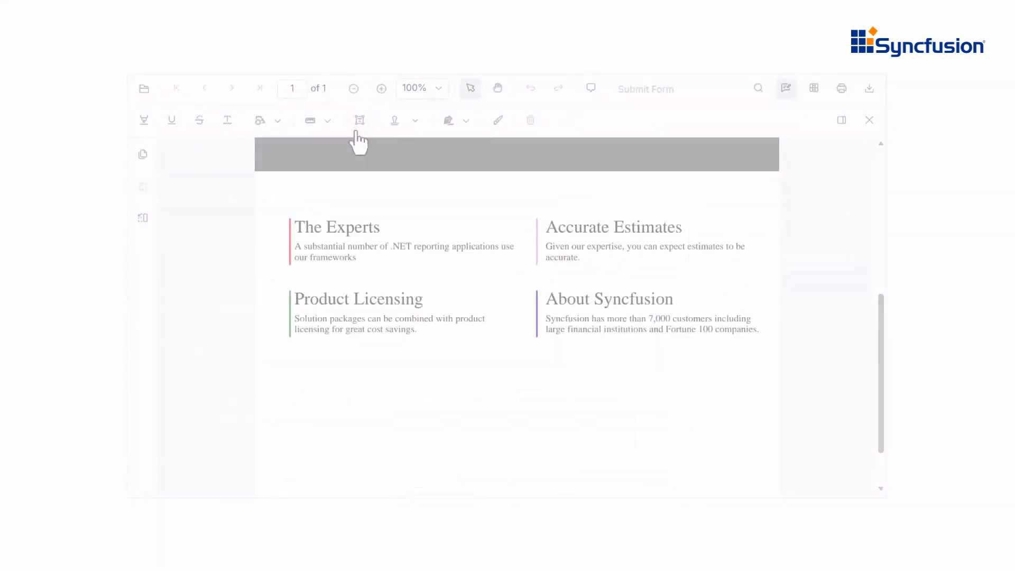
Step: Add a free-text box reading 'Syncfusion' below the brochure's feature blocks
{"action": "left_click", "coordinate": [359, 120]}
{"action": "left_click", "coordinate": [347, 378]}
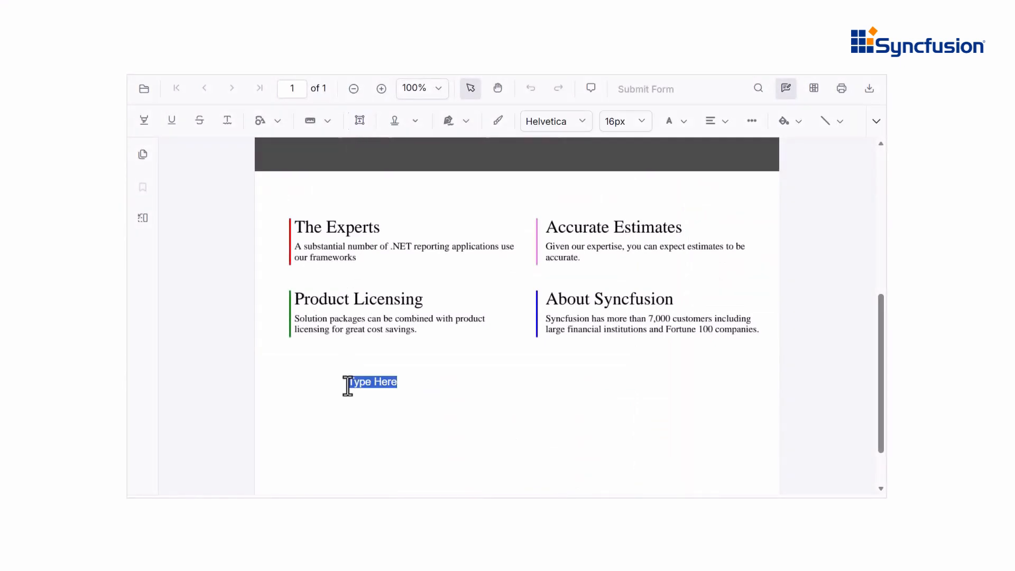
{"action": "type", "text": "Syncfusion"}
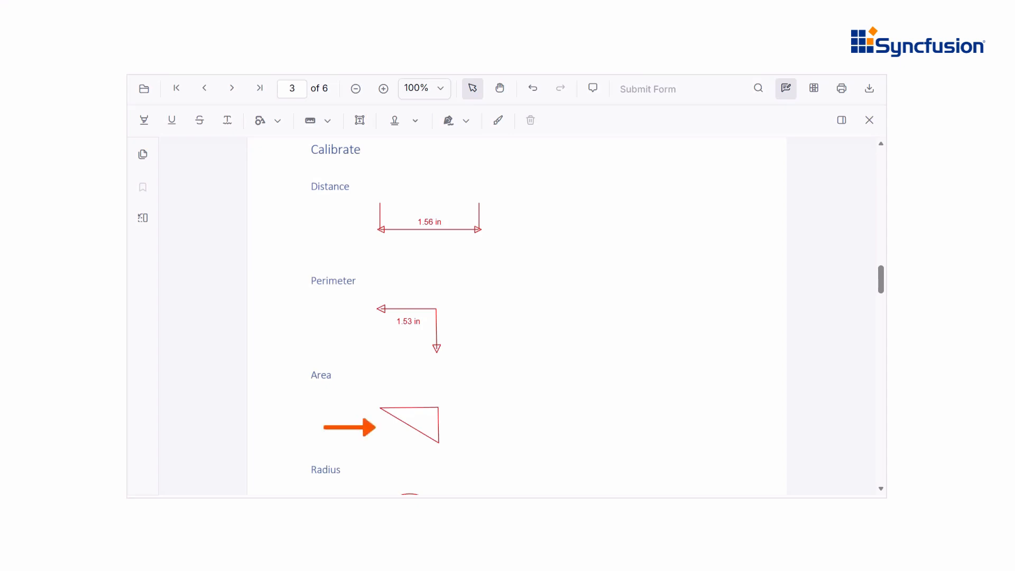
Step: Scroll down to page 4 with the APPROVED, SIGN HERE and CONFIDENTIAL stamps
{"action": "scroll", "coordinate": [516, 317], "scroll_direction": "down", "scroll_amount": 4}
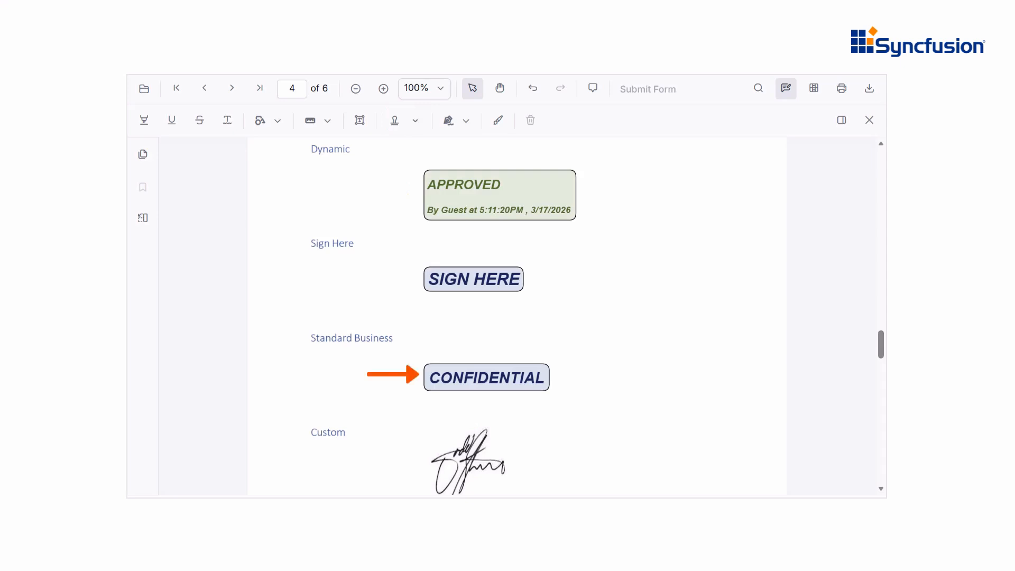
Step: Place a Confidential dynamic stamp on the page and tilt it
{"action": "left_click", "coordinate": [401, 120]}
{"action": "mouse_move", "coordinate": [448, 154]}
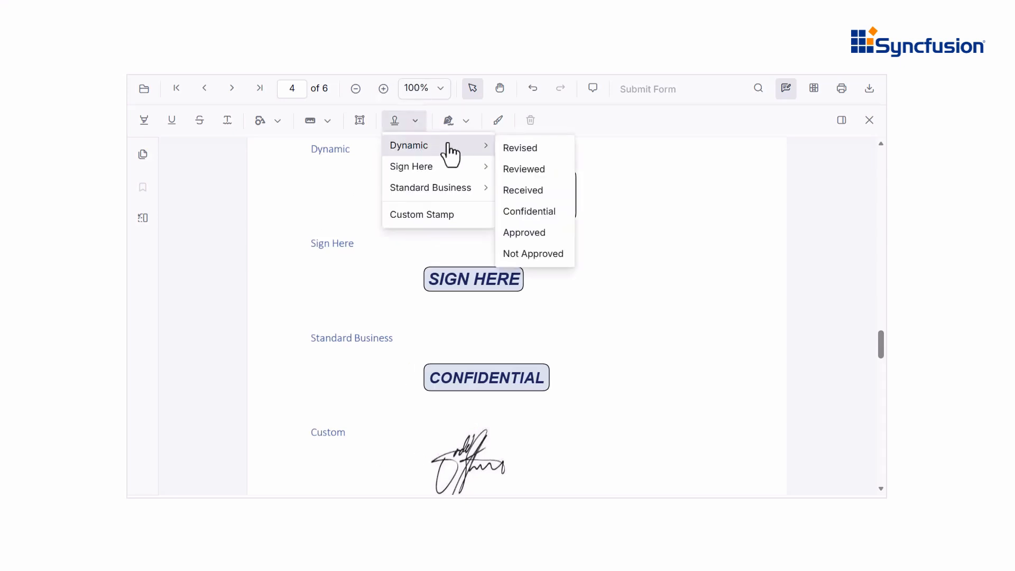
{"action": "left_click", "coordinate": [525, 214]}
{"action": "left_click", "coordinate": [612, 211]}
{"action": "mouse_move", "coordinate": [688, 194]}
{"action": "left_mouse_down"}
{"action": "mouse_move", "coordinate": [680, 194]}
{"action": "mouse_move", "coordinate": [690, 195]}
{"action": "left_mouse_up"}
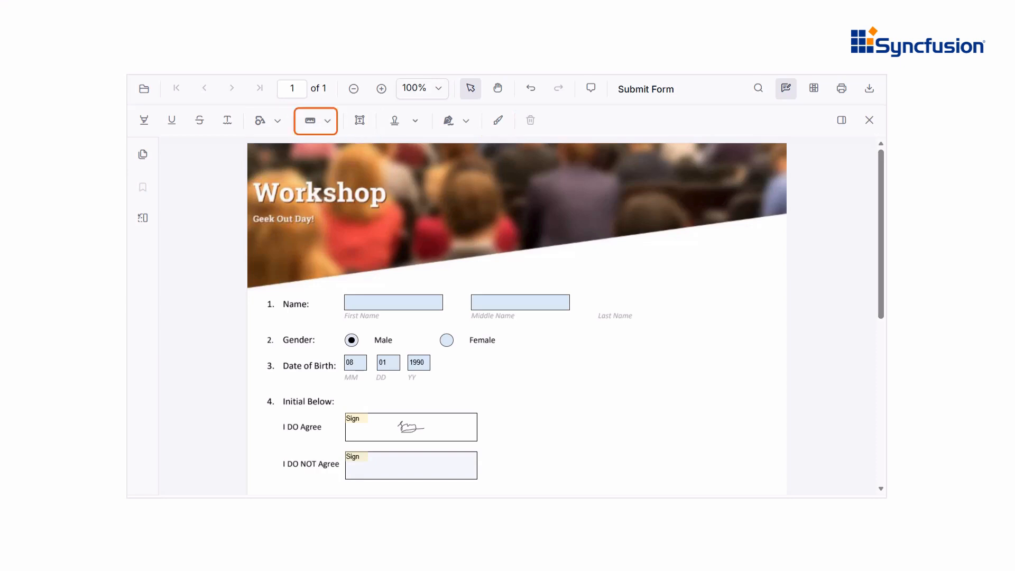
Step: Draw a rectangle beside the Middle Name field and highlight the invoice number line
{"action": "left_click", "coordinate": [264, 120]}
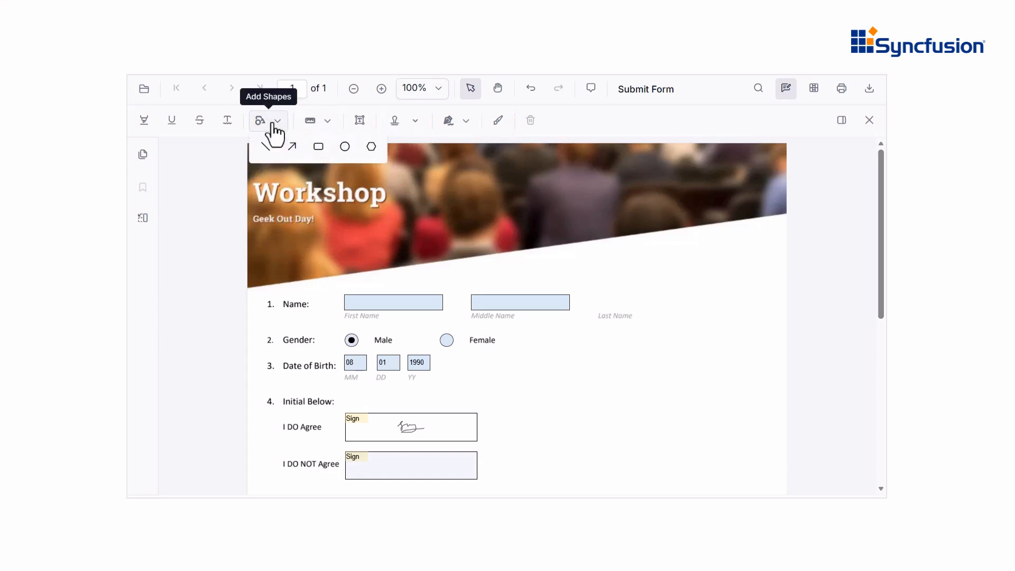
{"action": "left_click", "coordinate": [317, 148]}
{"action": "left_click_drag", "start_coordinate": [589, 307], "coordinate": [673, 291]}
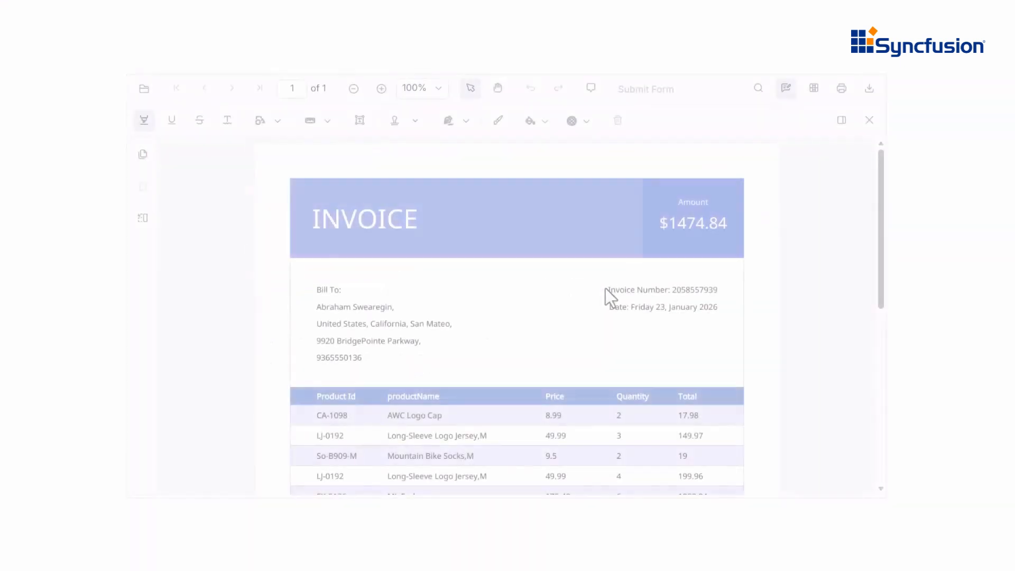
{"action": "left_click_drag", "start_coordinate": [607, 290], "coordinate": [721, 290]}
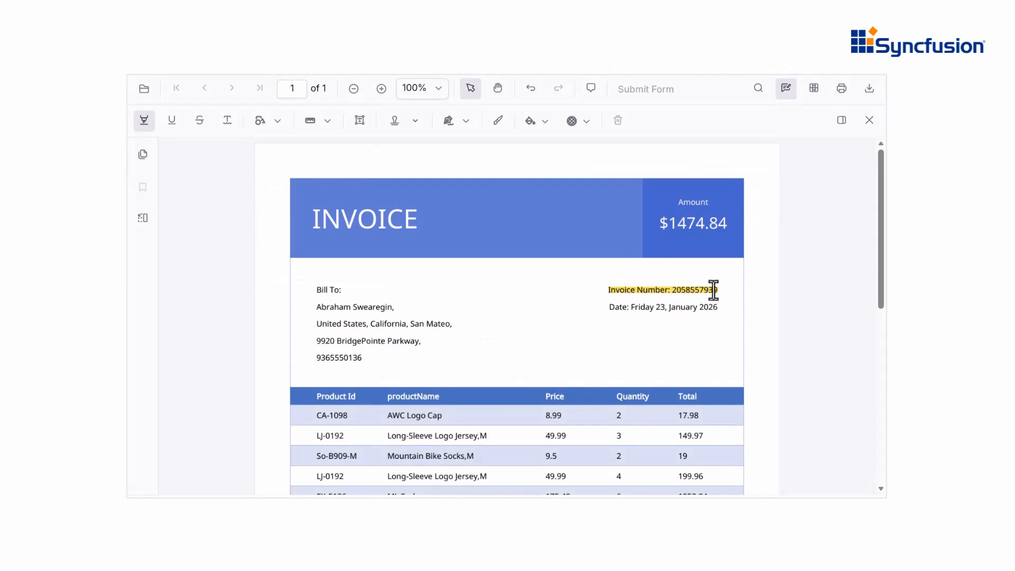
Step: Comment 'Need to check once' on the invoice-number highlight and set its status to Accepted
{"action": "double_click", "coordinate": [713, 290]}
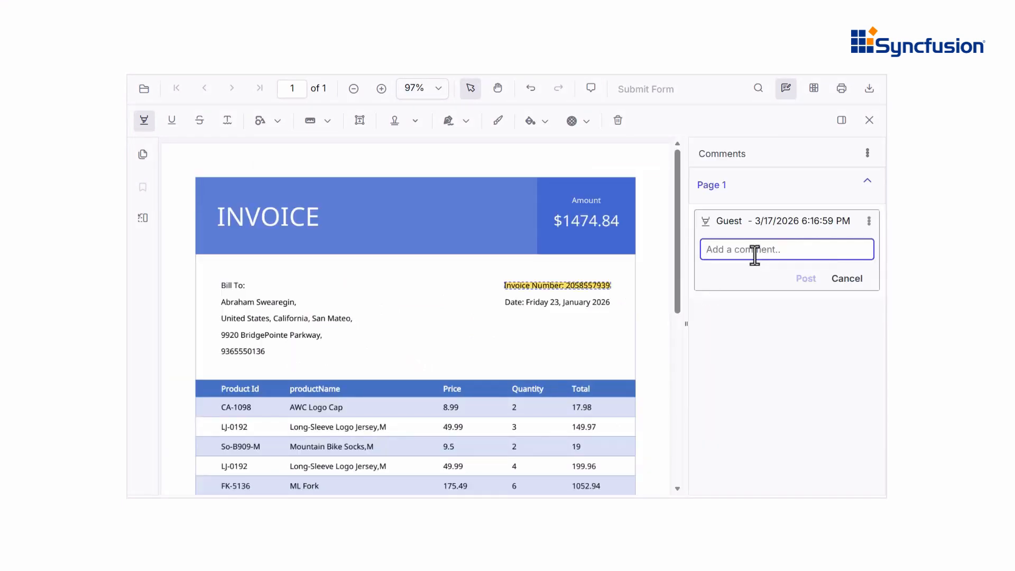
{"action": "type", "text": "Need to check once"}
{"action": "left_click", "coordinate": [799, 279]}
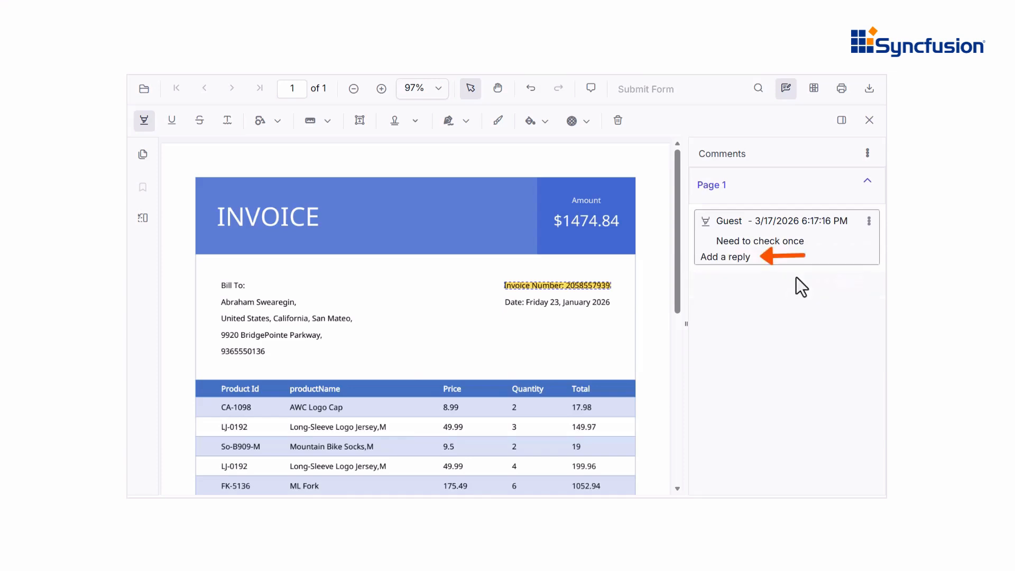
{"action": "left_click", "coordinate": [868, 222]}
{"action": "mouse_move", "coordinate": [829, 281]}
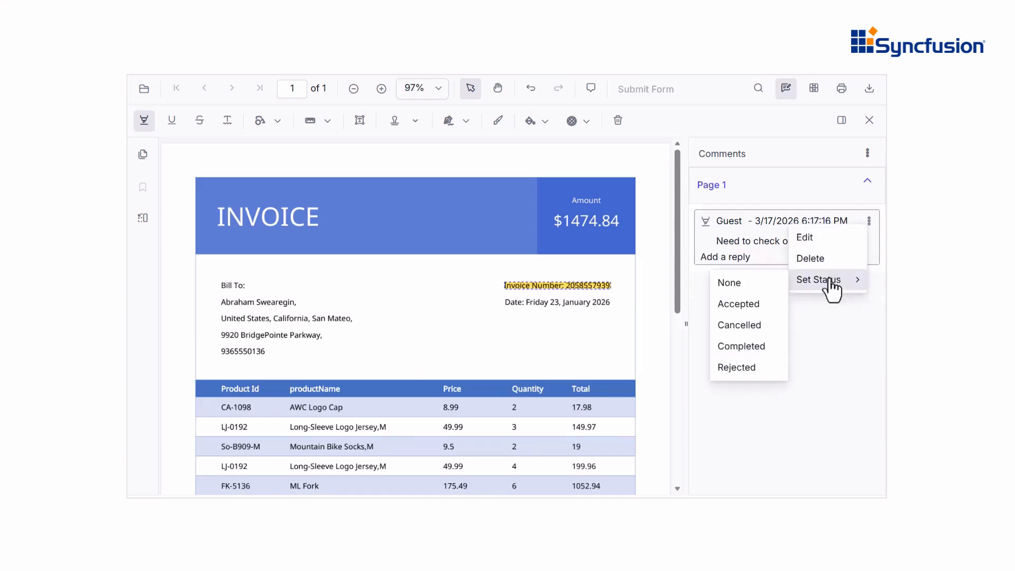
{"action": "left_click", "coordinate": [748, 305]}
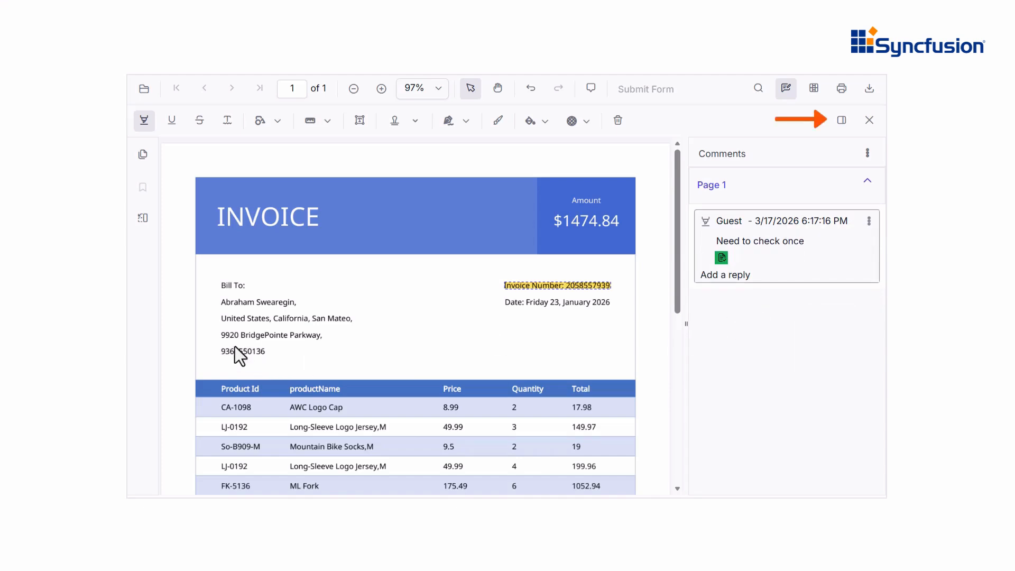
Step: Highlight the billing phone number with the comment 'Review this section before approving'
{"action": "left_click_drag", "start_coordinate": [220, 352], "coordinate": [265, 352]}
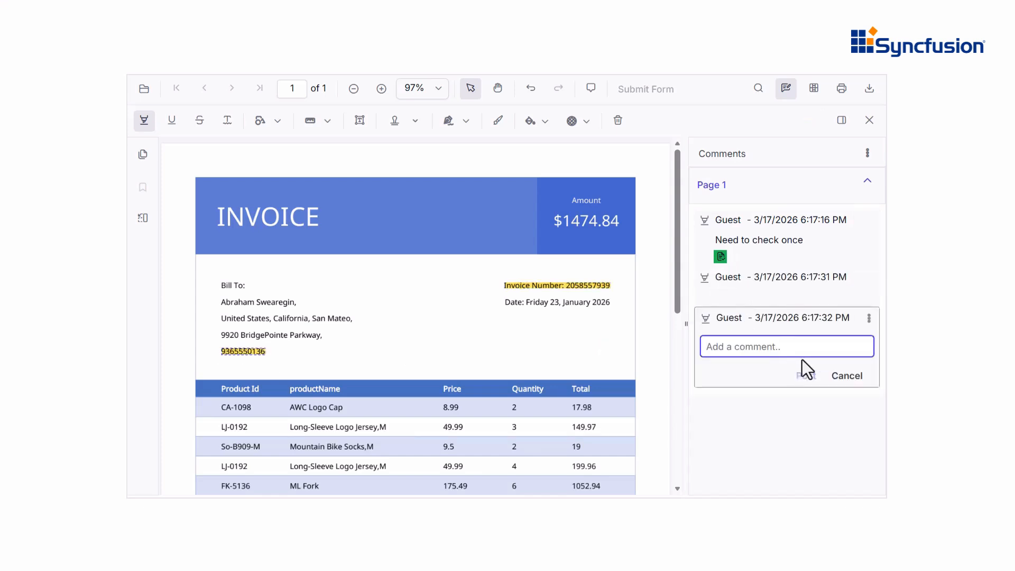
{"action": "type", "text": "Review this section before approving"}
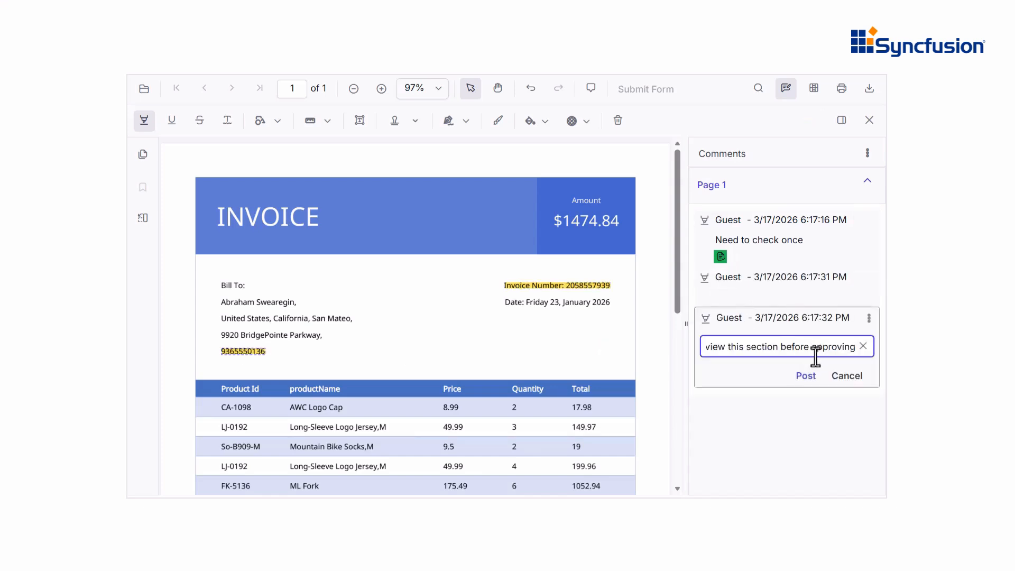
{"action": "left_click", "coordinate": [807, 376]}
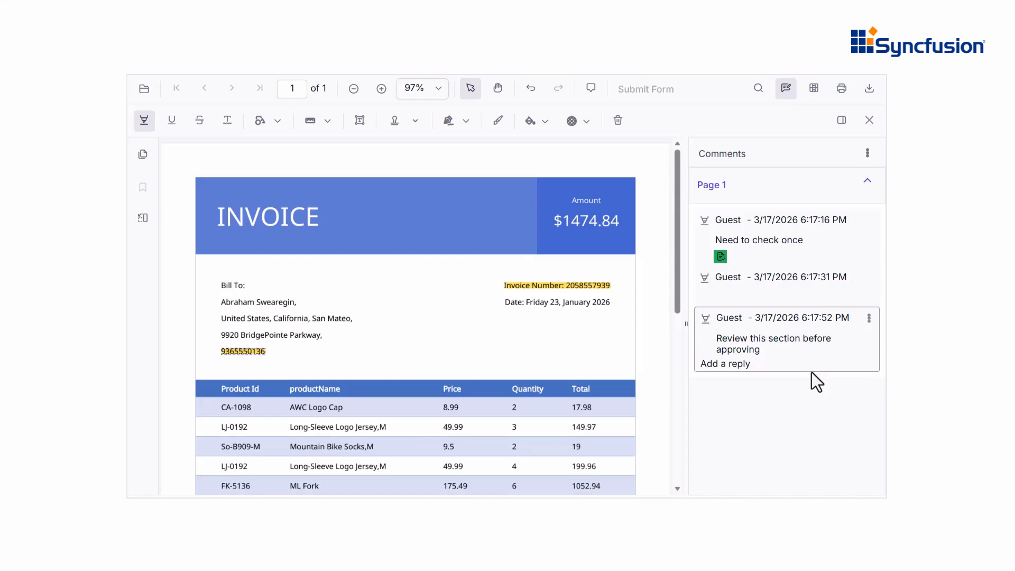
{"action": "left_click", "coordinate": [866, 153]}
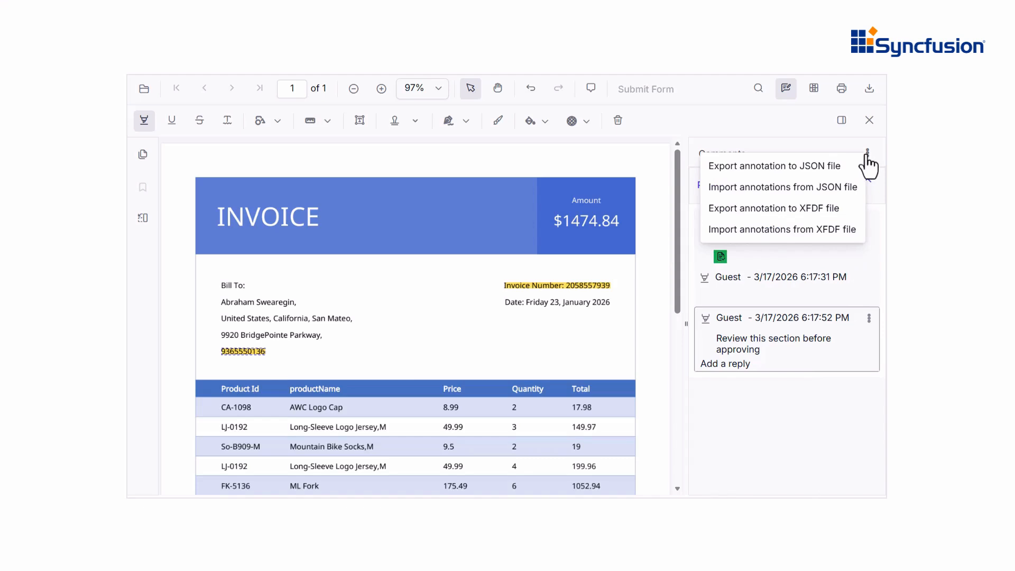
Step: Close the Comments panel's annotation import and export menu
{"action": "left_click", "coordinate": [867, 155]}
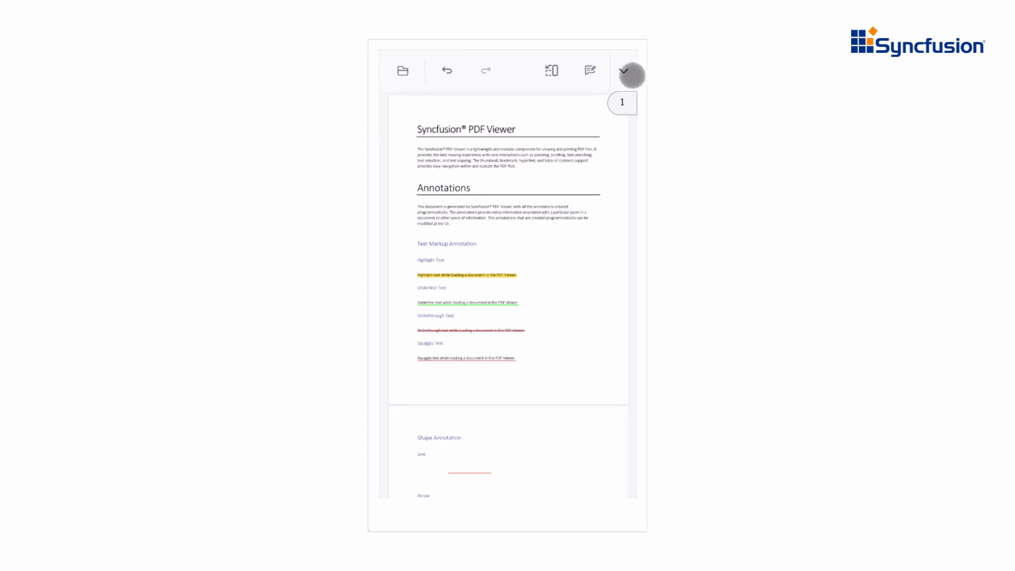
Step: Turn on annotation editing in the mobile view and cycle through the remaining annotation tools
{"action": "left_click", "coordinate": [590, 71]}
{"action": "left_click_drag", "start_coordinate": [620, 222], "coordinate": [623, 262]}
{"action": "scroll", "coordinate": [624, 262], "scroll_direction": "down", "scroll_amount": 10}
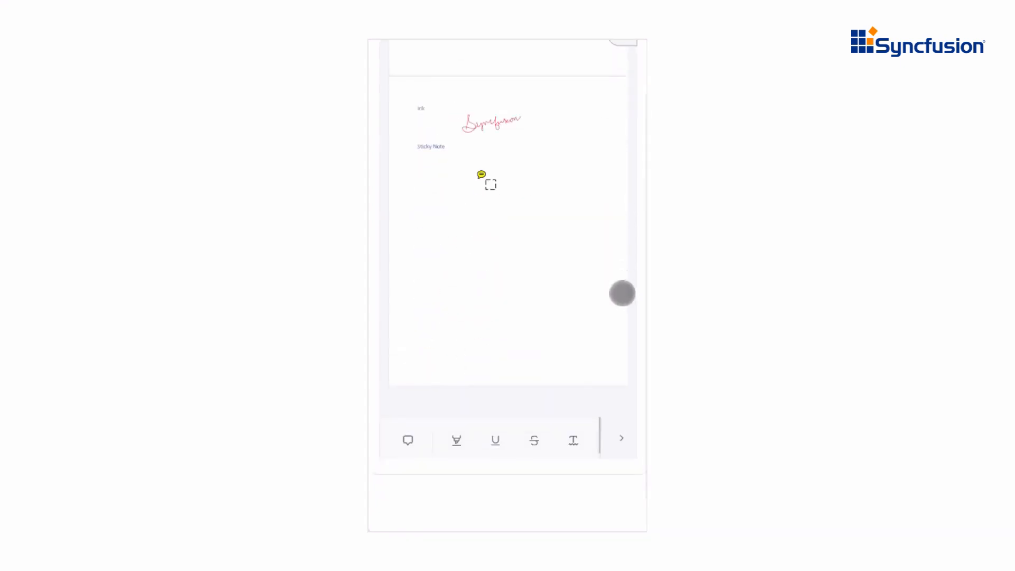
{"action": "left_click", "coordinate": [617, 443]}
{"action": "left_click", "coordinate": [618, 442]}
{"action": "left_click", "coordinate": [617, 443]}
Step: Review the annotation comment list, then highlight the Annotations heading in yellow
{"action": "left_click", "coordinate": [575, 442]}
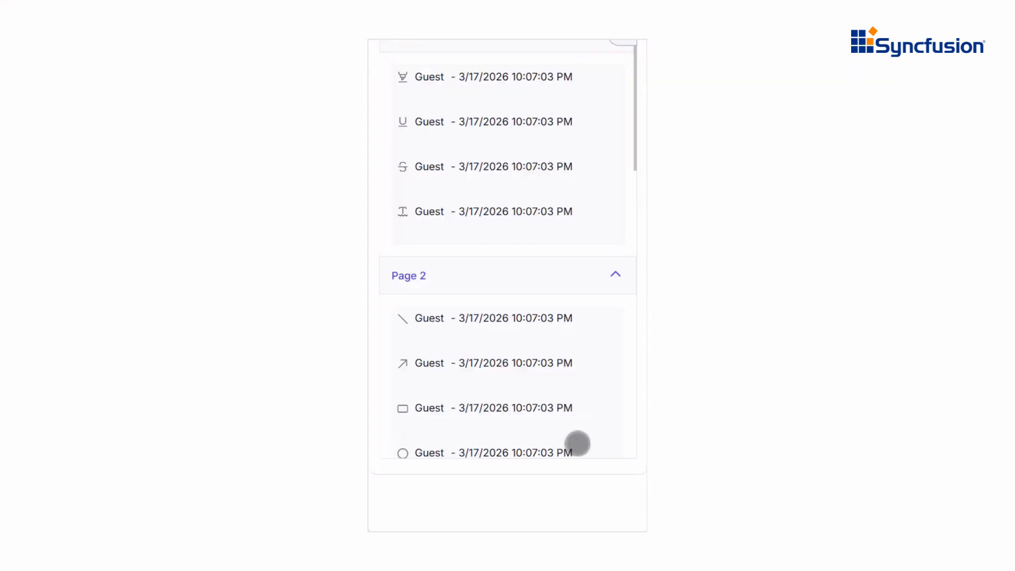
{"action": "scroll", "coordinate": [587, 437], "scroll_direction": "up", "scroll_amount": 2}
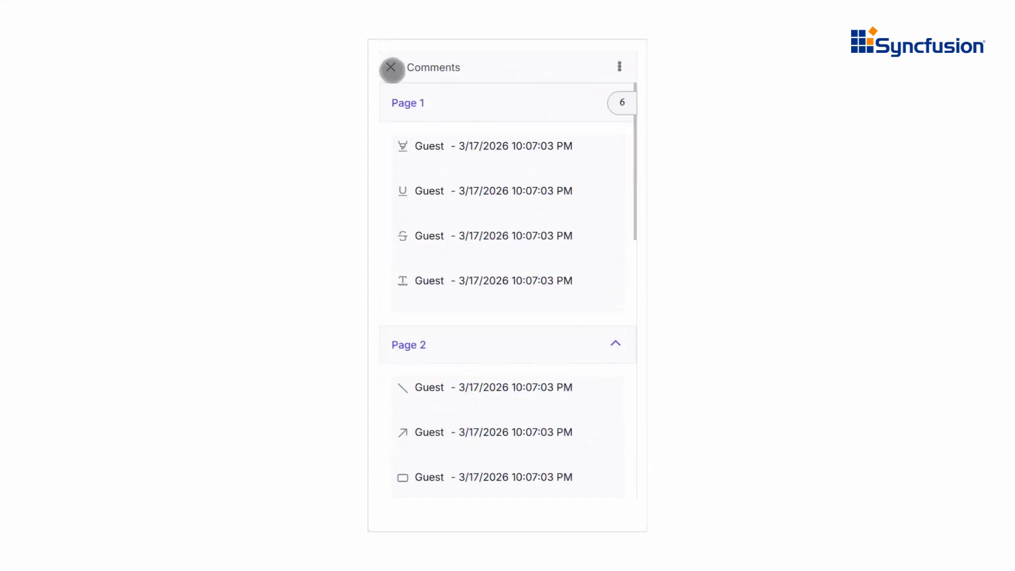
{"action": "left_click", "coordinate": [390, 67]}
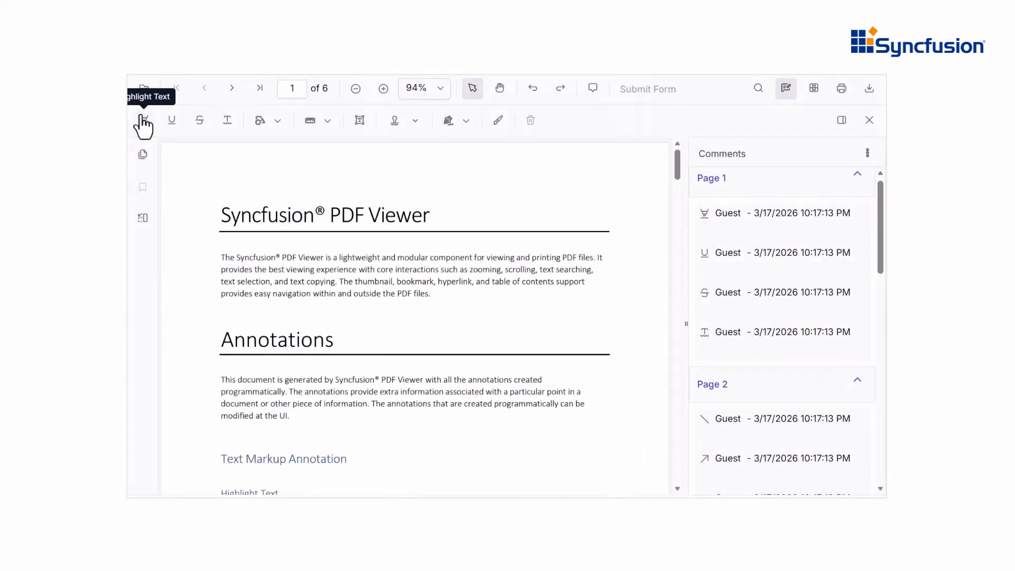
{"action": "left_click", "coordinate": [143, 120]}
{"action": "left_click_drag", "start_coordinate": [220, 338], "coordinate": [340, 340]}
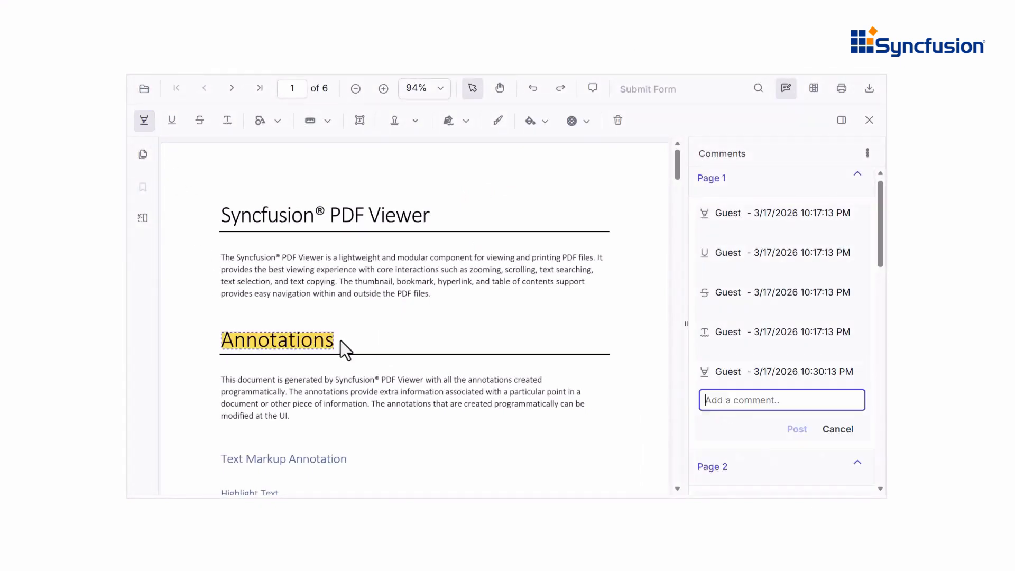